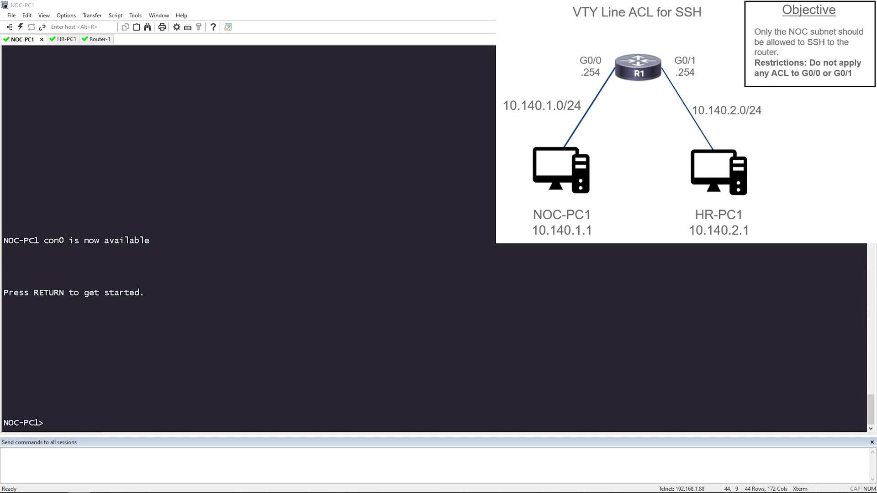
On NOC-PC1, enter privileged mode and ping HR-PC1 at 10.140.2.1
click(174, 266)
text(en)
key(Return)
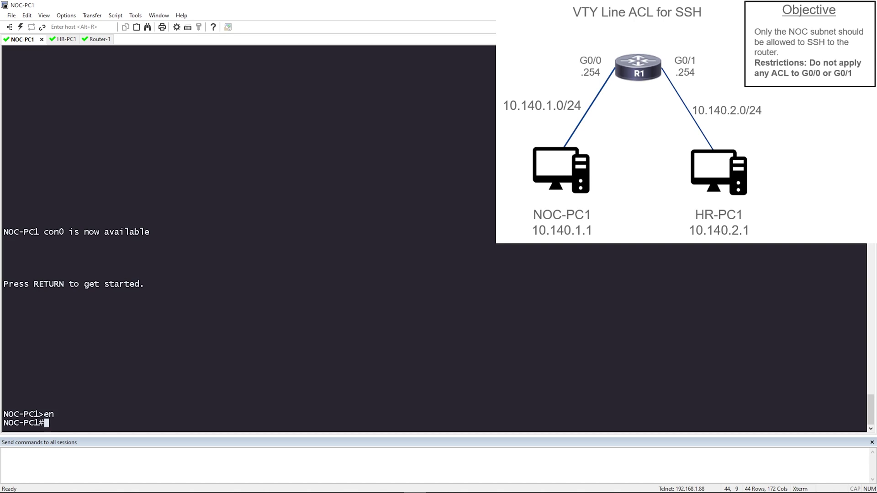
text(ping 10.140.2.1)
key(Return)
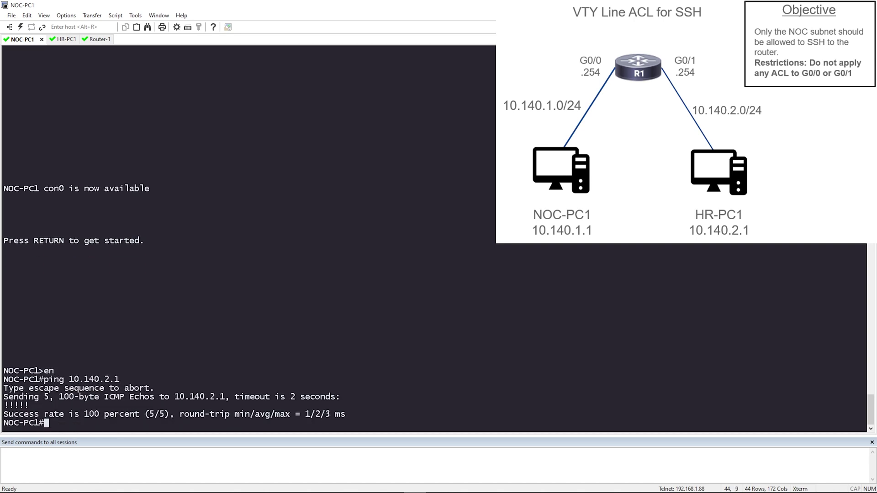
key(Return)
key(Return)
key(Return)
key(Return)
key(Return)
key(Return)
SSH as admin to Router-1 at 10.140.1.254, log in, then exit
text(ssh -l admin)
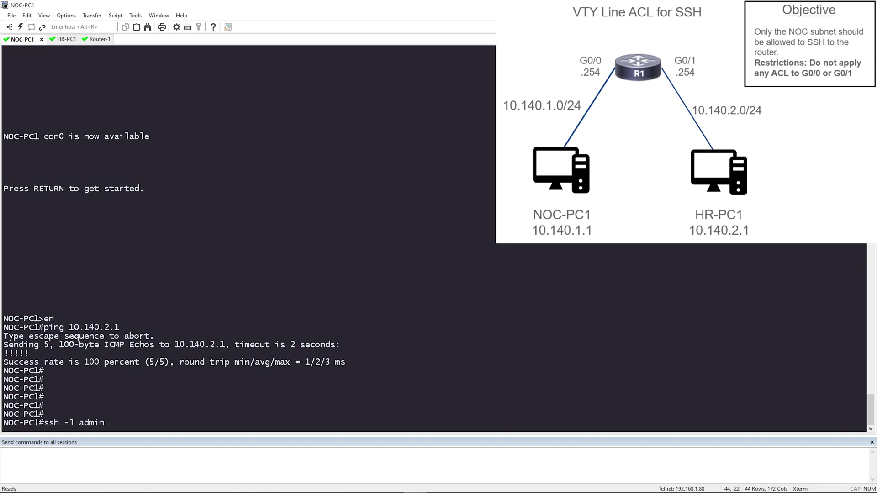
text(10.140.1.254)
key(Return)
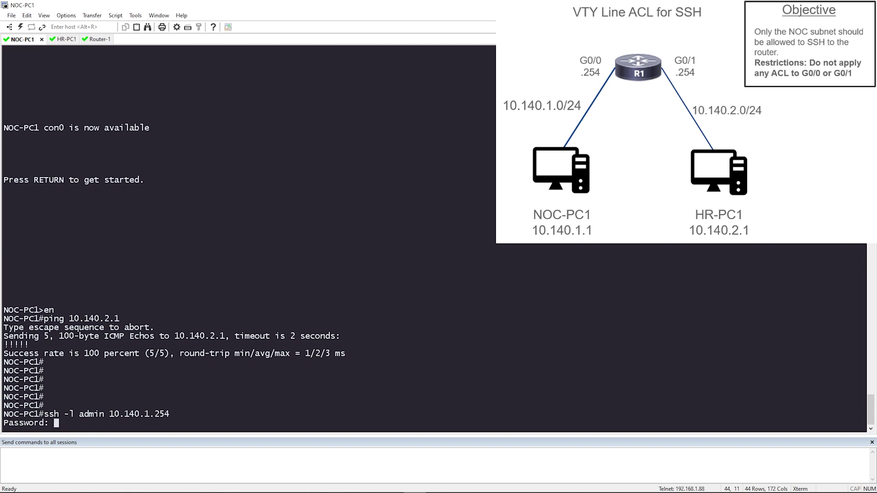
key(Return)
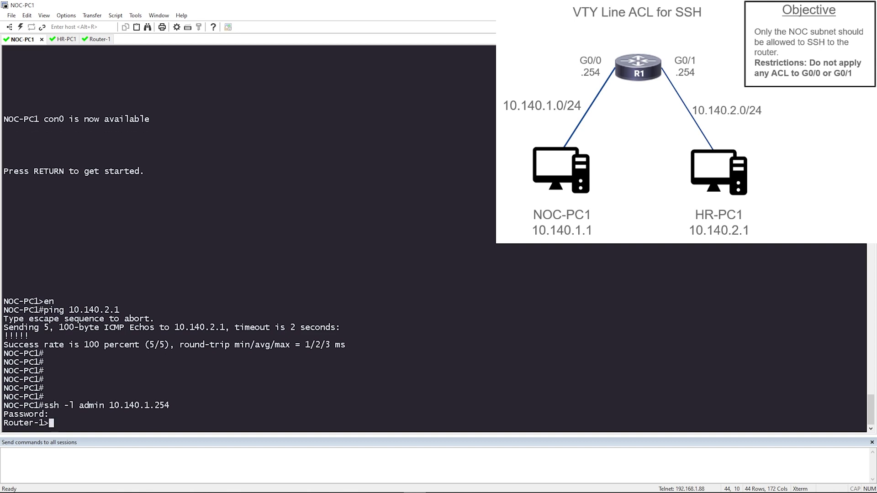
text(exit)
key(Return)
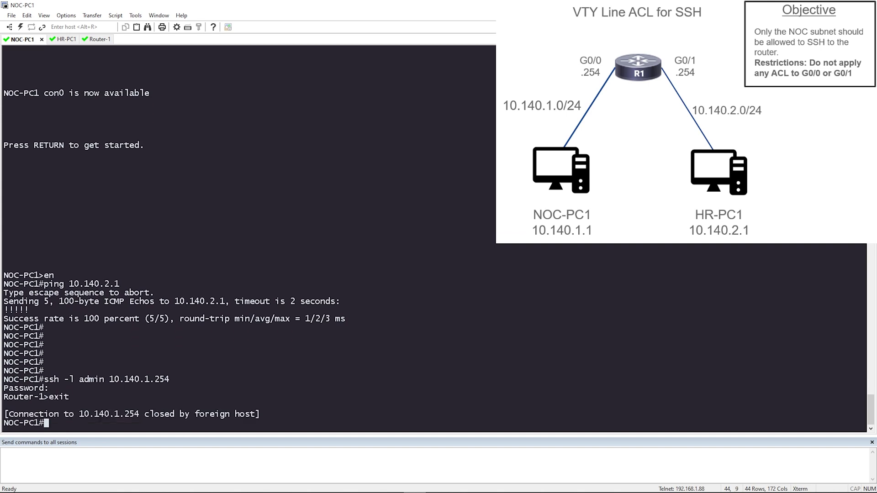
SSH as admin to Router-1 at 10.140.2.254, log in, exit, and move to HR-PC1
key(Up)
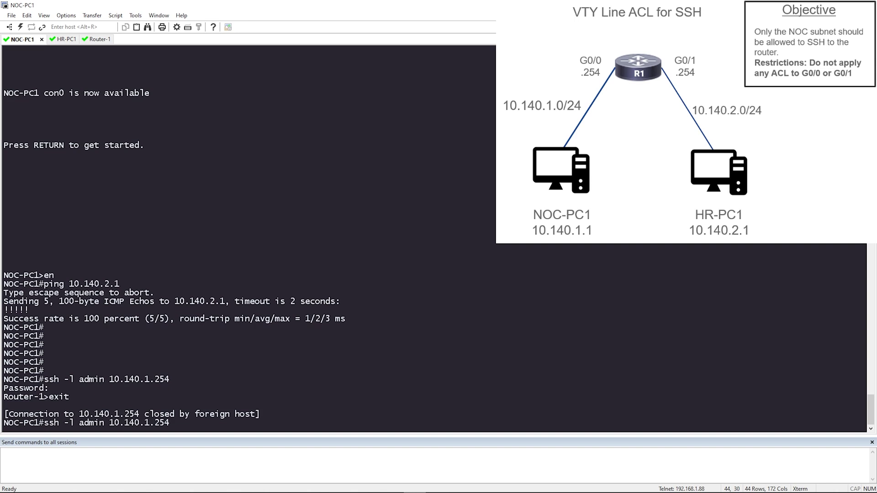
key(Left)
key(Left)
key(Left)
key(Left)
key(BackSpace)
text(2)
key(Return)
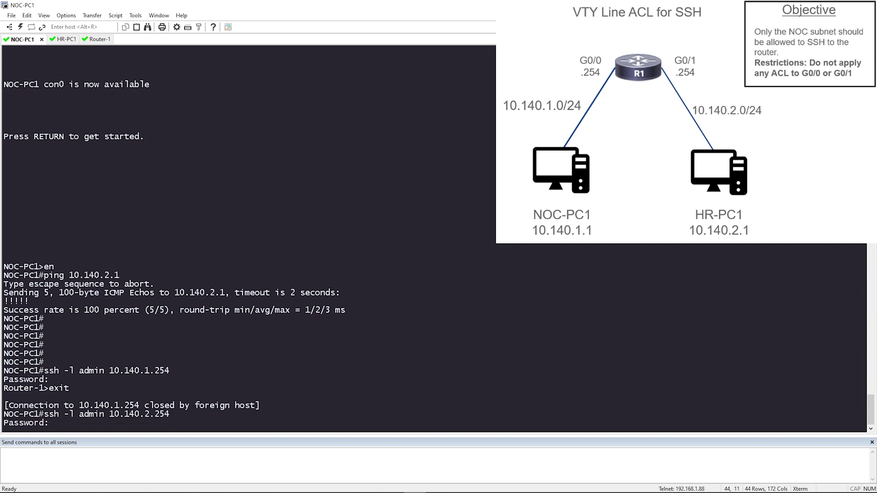
key(Return)
text(er-1>e)
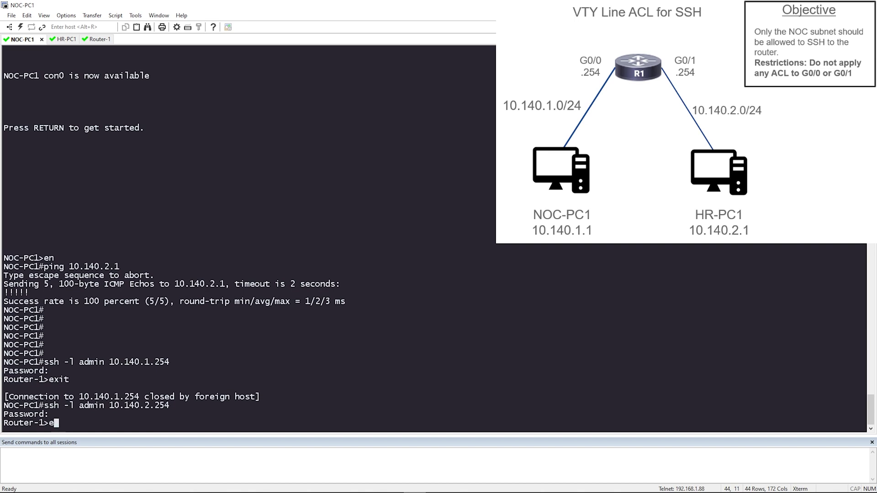
text(xit)
key(Return)
key(ctrl+Tab)
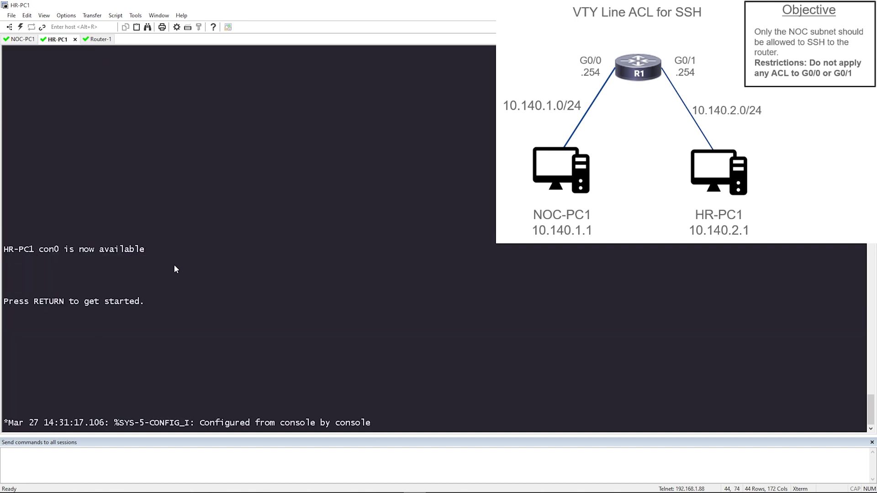
On HR-PC1, enter privileged mode and SSH as admin to 10.140.2.254, then exit
key(Return)
text(en)
key(Return)
key(Return)
key(Return)
key(Return)
text(ssh )
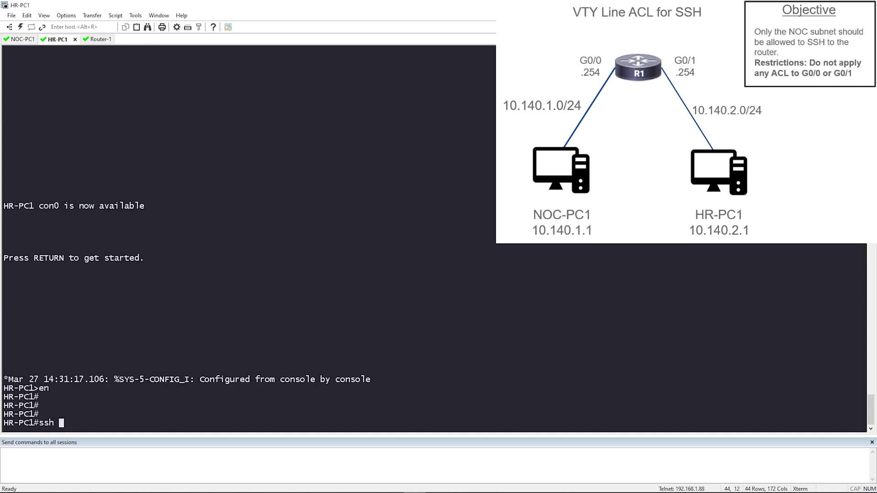
text(-l admin )
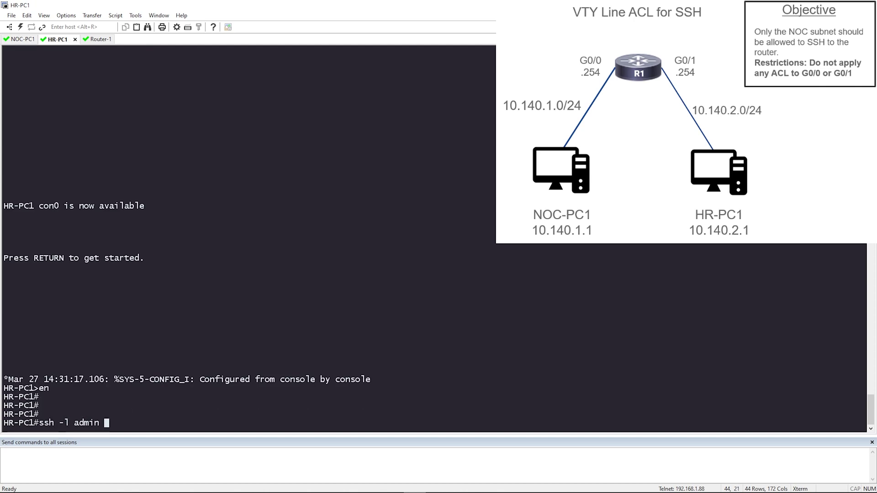
text(10.140.2.)
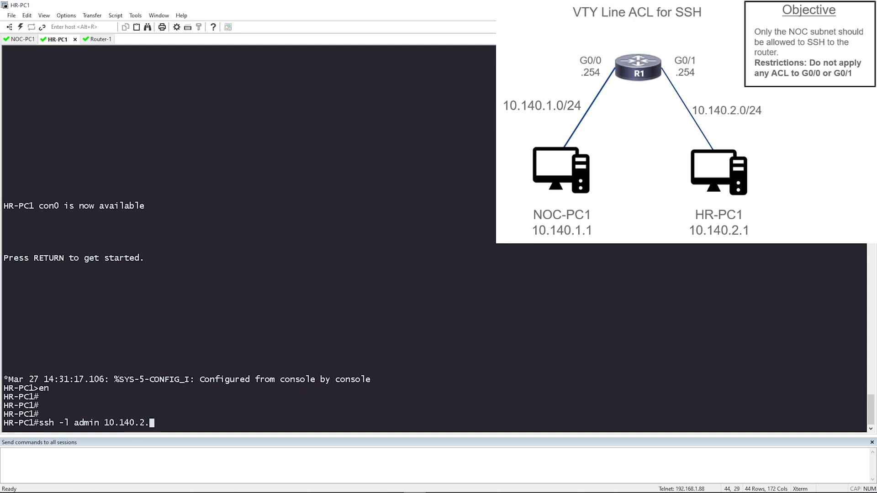
text(254)
key(Return)
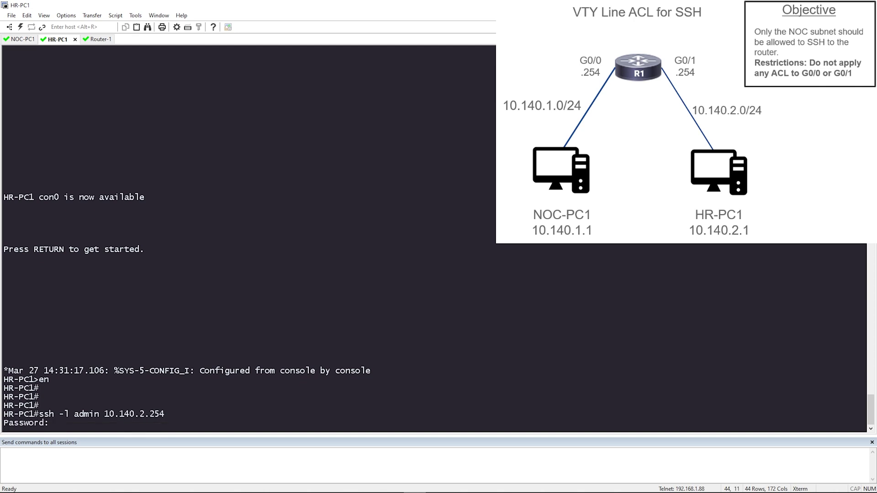
key(Return)
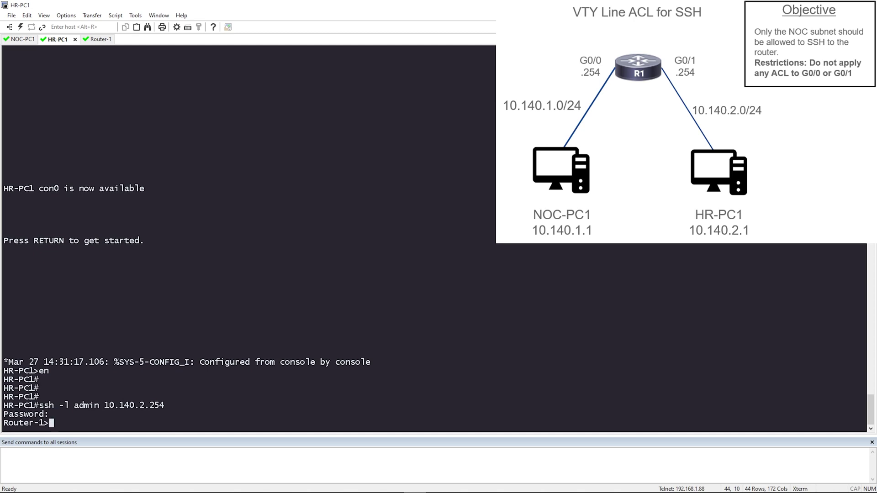
text(exit)
key(Return)
key(Return)
key(Return)
key(Return)
key(Return)
key(Return)
Edit the recalled ssh command to reach Router-1 at 10.140.1.254, then exit
key(Return)
key(Return)
key(Return)
key(Up)
key(Left)
key(Left)
key(Left)
key(Left)
key(BackSpace)
text(1)
key(Return)
key(Return)
text(exit)
key(Return)
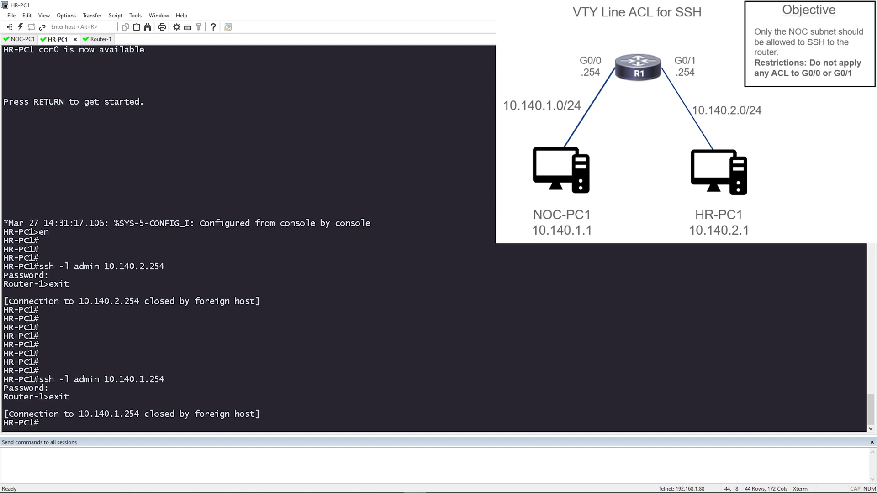
On the Router-1 console, run en to enter privileged mode
key(ctrl+Tab)
key(Return)
text(en)
key(Return)
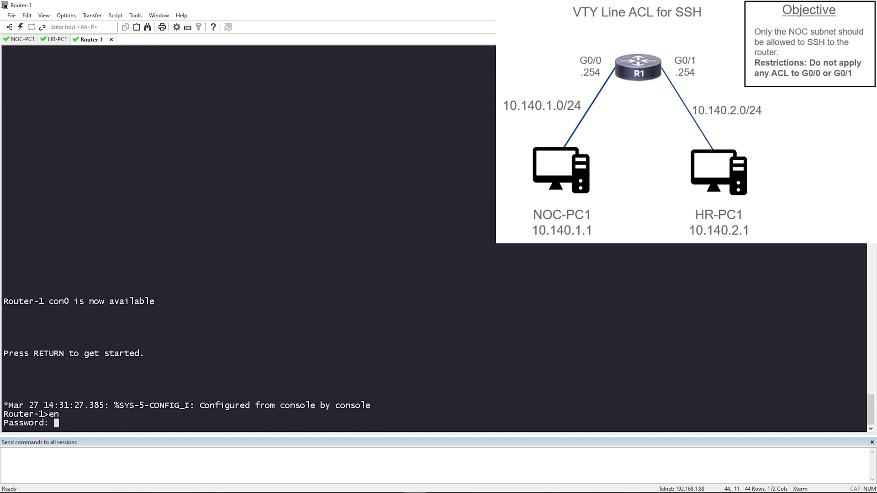
Enter global configuration on Router-1 and create extended access list SSH-ACCESS
key(Return)
text(conf t)
key(Return)
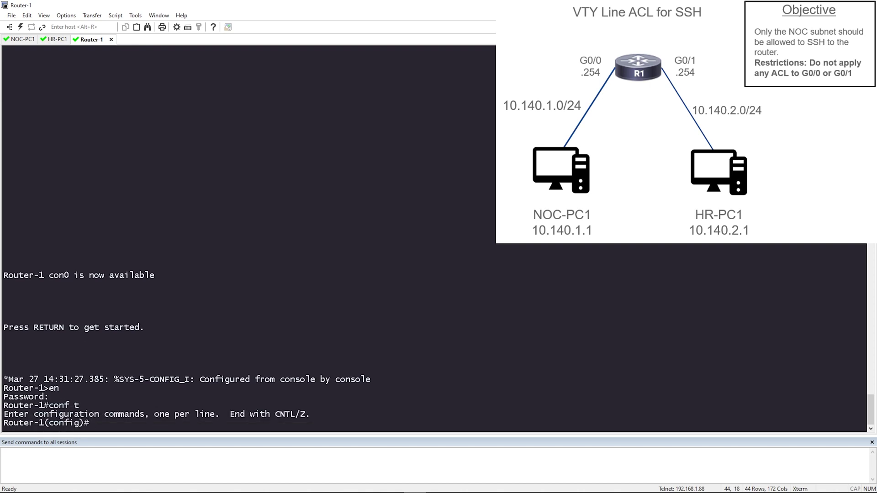
key(Return)
key(Return)
key(Return)
key(Return)
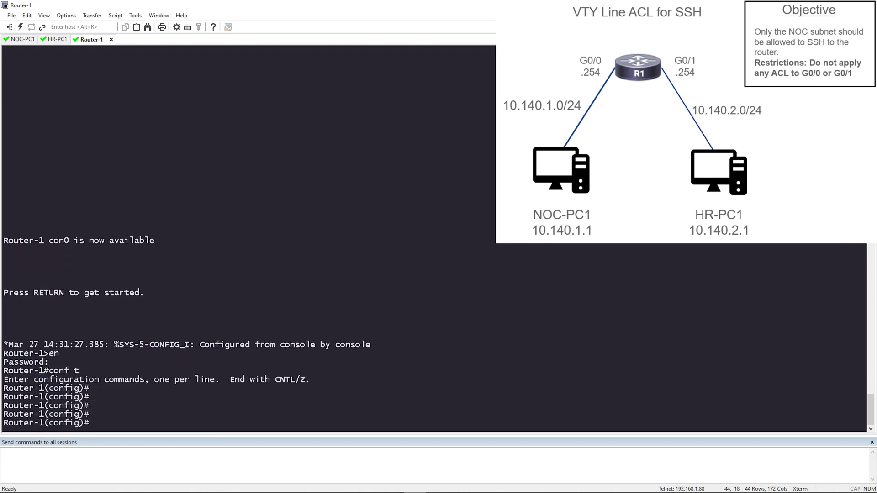
text(ip acce)
key(Tab)
text(e)
key(Tab)
text(SSH-ACCESS)
key(Return)
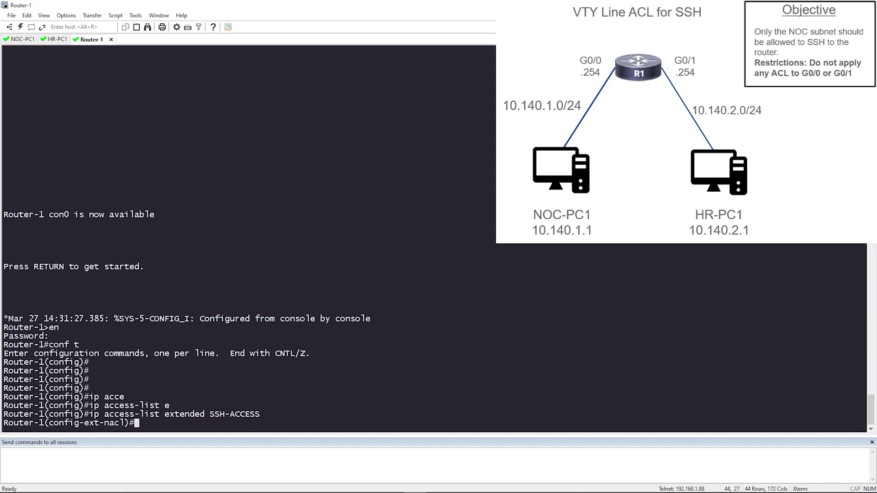
Add the rule 'permit tcp 10.140.1.0 0.0.0.255 any eq 22' to SSH-ACCESS
text(pe)
key(Tab)
text(tcp)
key(Tab)
text(10.140.1.0)
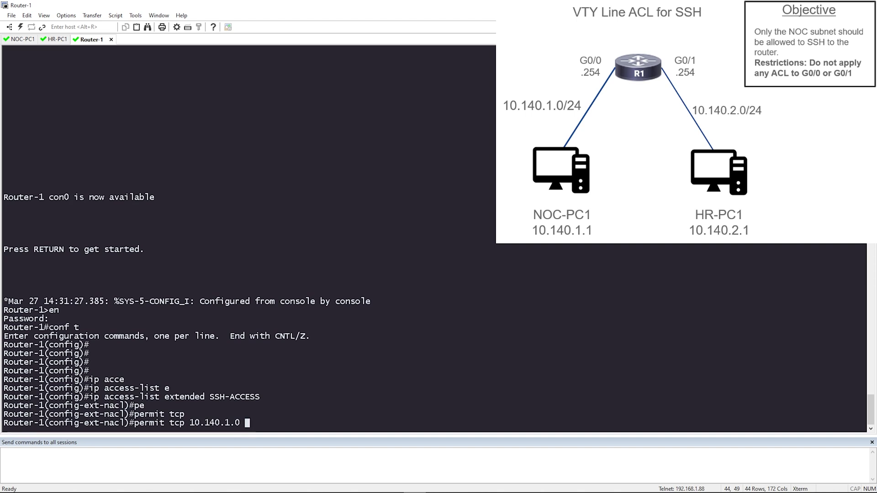
text(0.0.0.)
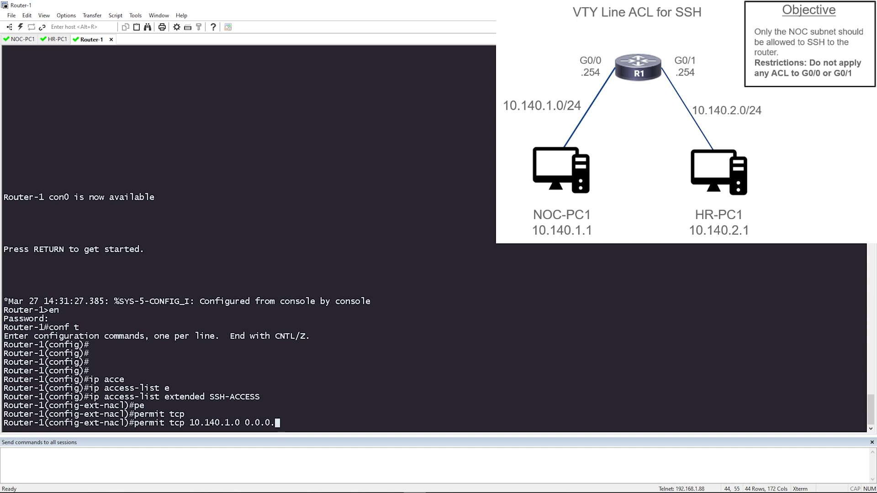
text(255 an)
key(Tab)
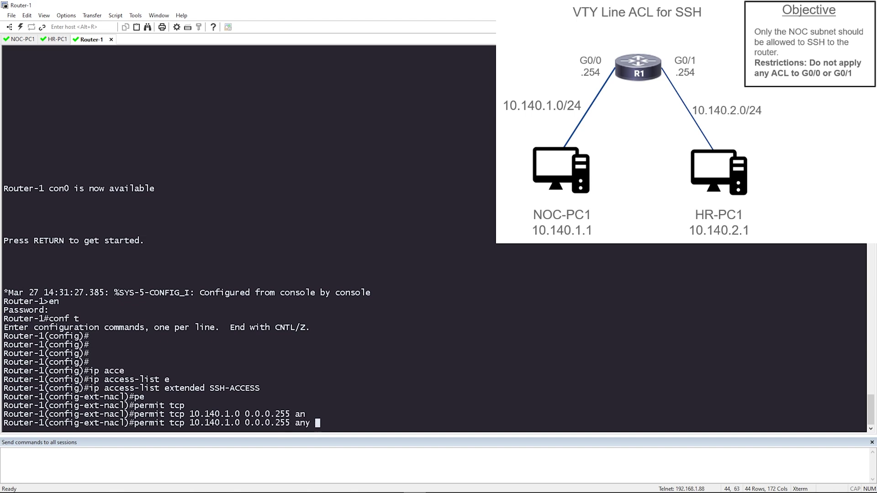
text(eq 22)
key(Return)
key(Return)
key(Return)
key(Return)
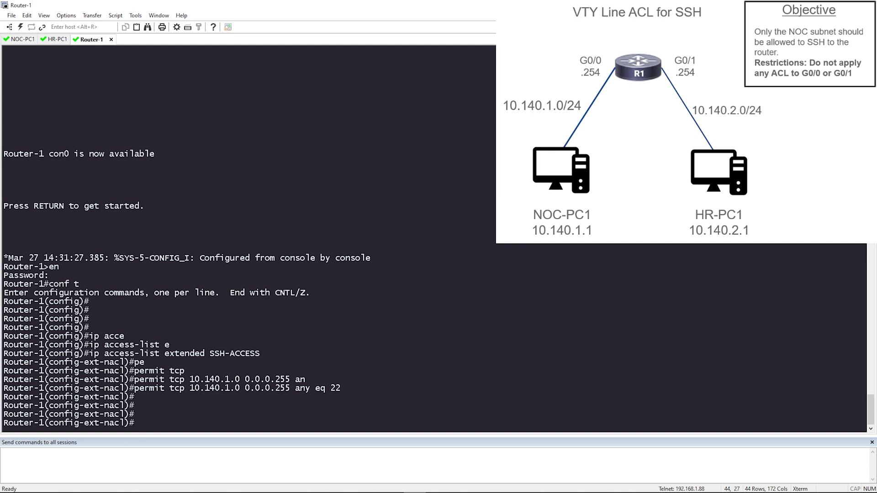
Add the rule 'deny tcp any any log' to SSH-ACCESS
text(den)
key(Tab)
text(tcp)
key(Tab)
text(an)
key(Tab)
text(a)
key(Tab)
text(log)
key(Return)
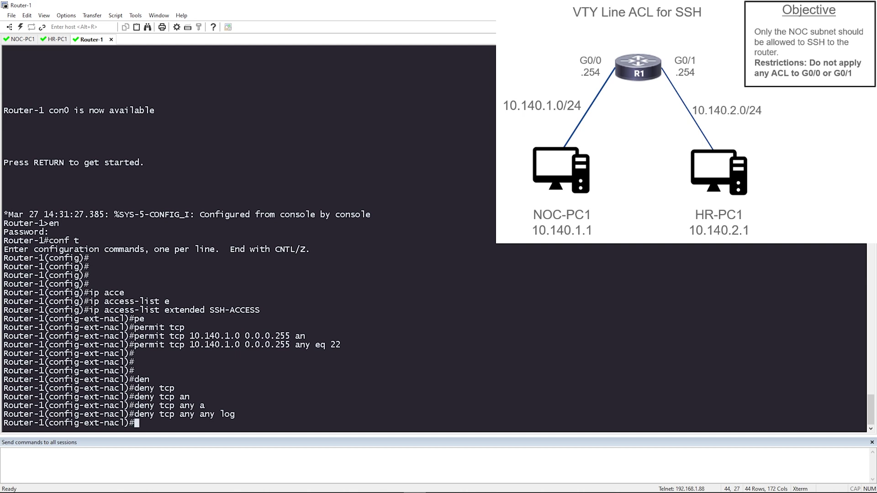
key(Return)
key(Return)
key(Return)
key(Return)
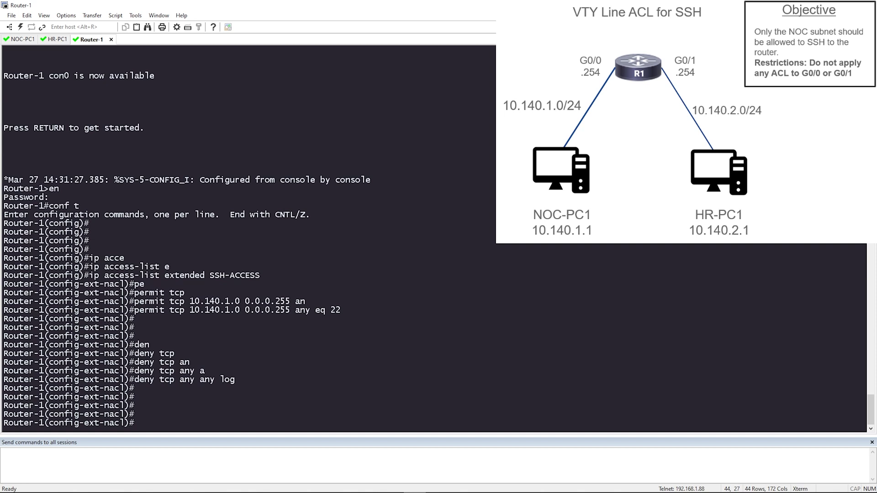
Apply 'access-class SSH-ACCESS in' on line vty 0 15, then end configuration
text(line vty 0 15)
key(Return)
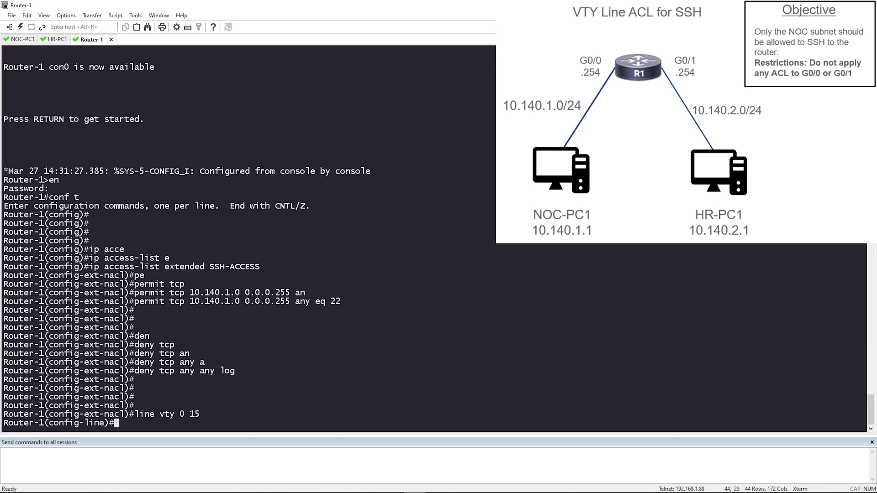
text(acc)
key(Tab)
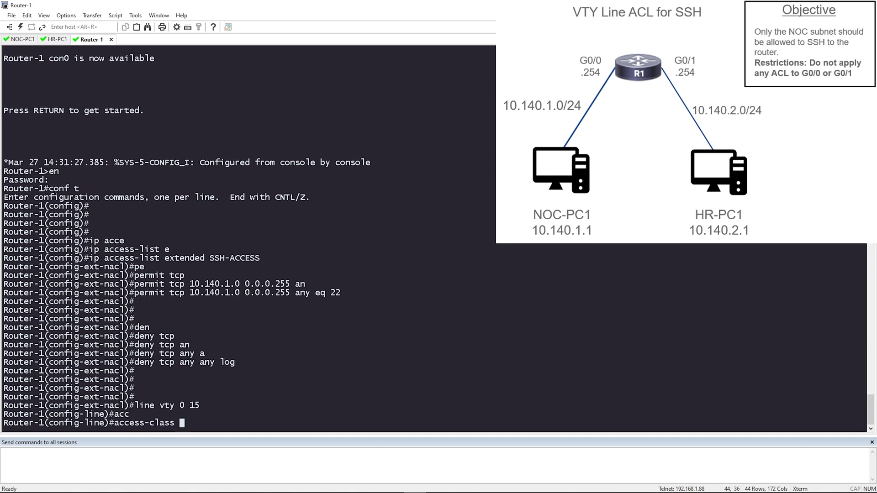
text(?)
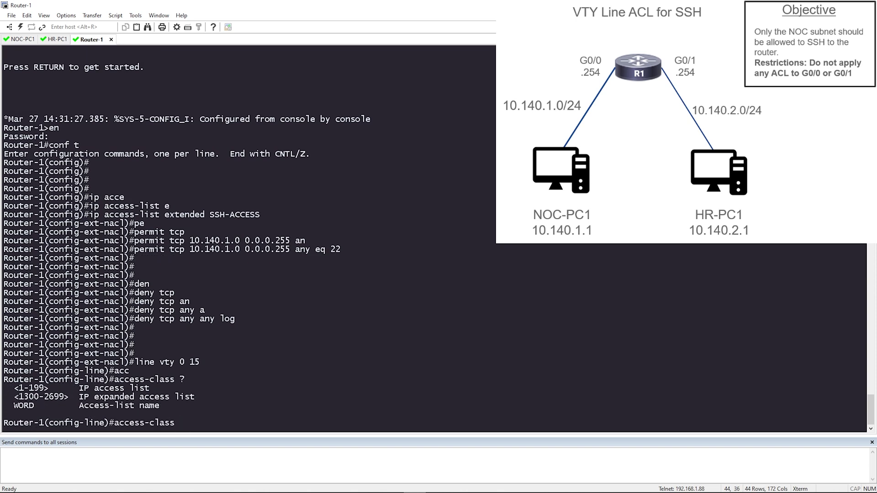
text(SSH-ACCESS ?)
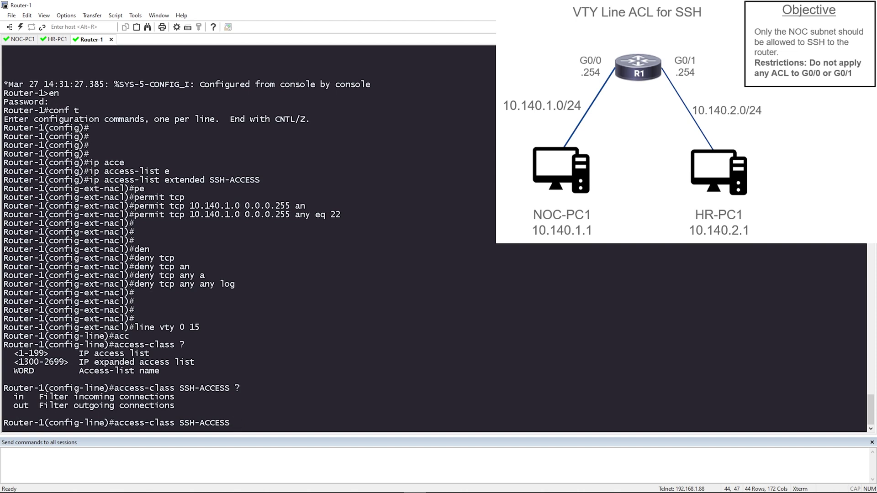
text(in)
key(Return)
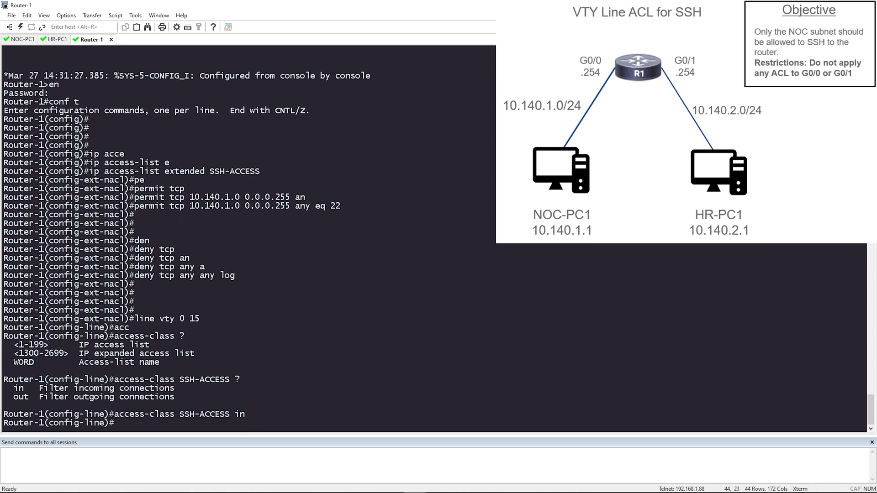
text(end)
key(Return)
On NOC-PC1, rerun SSH to Router-1 at 10.140.1.254, log in, then exit
click(20, 39)
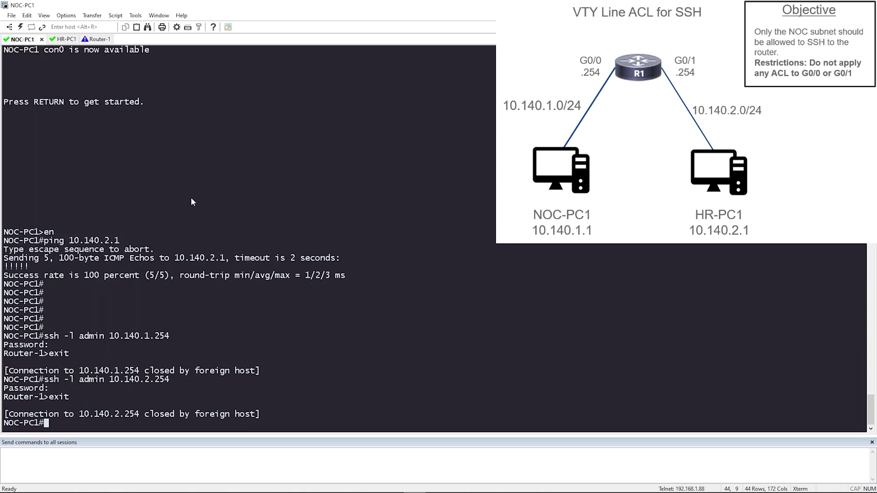
key(Return)
key(Return)
key(Return)
key(Return)
key(Return)
key(Up)
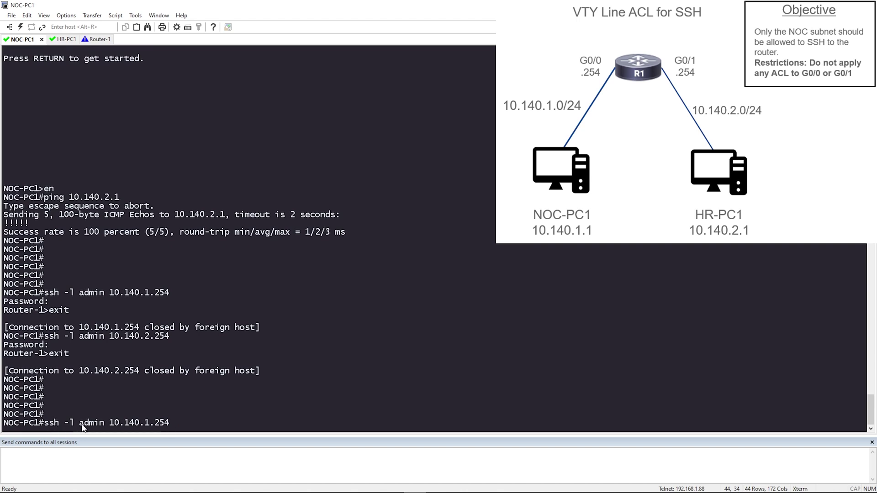
drag(114, 423, 163, 432)
click(178, 412)
key(Return)
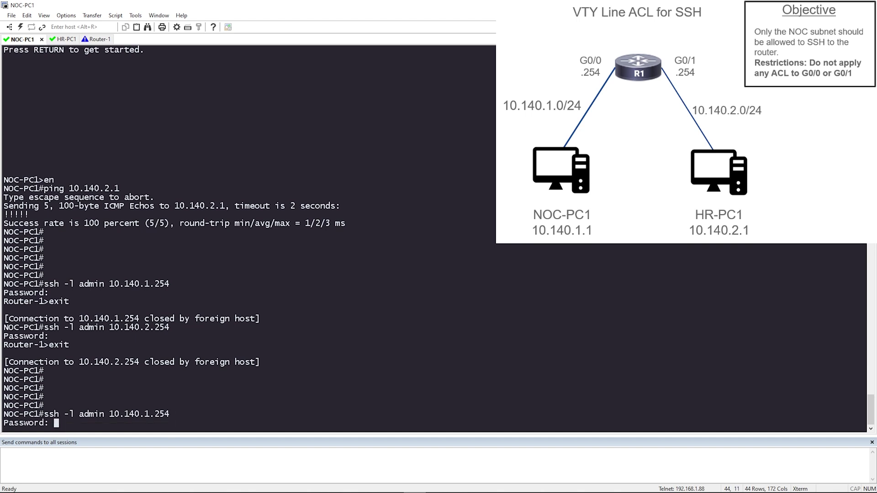
key(Return)
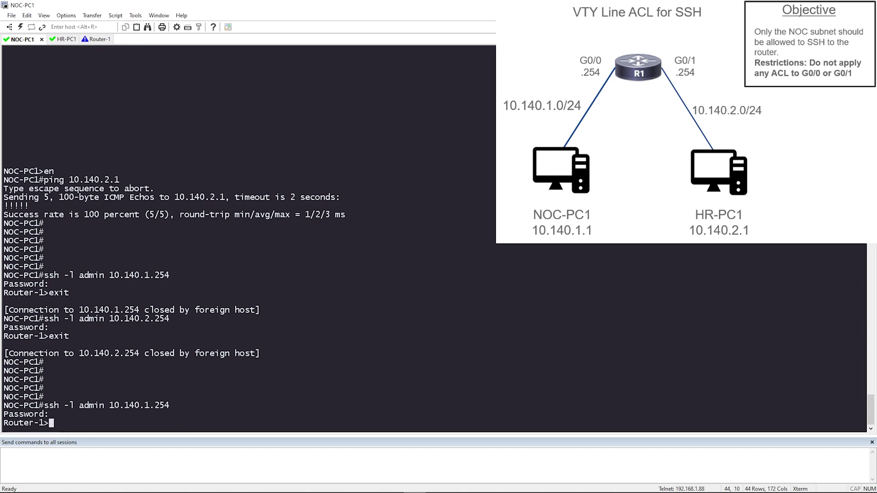
text(exit)
key(Return)
SSH from NOC-PC1 to 10.140.2.254, exit, and move to the HR-PC1 session
key(Up)
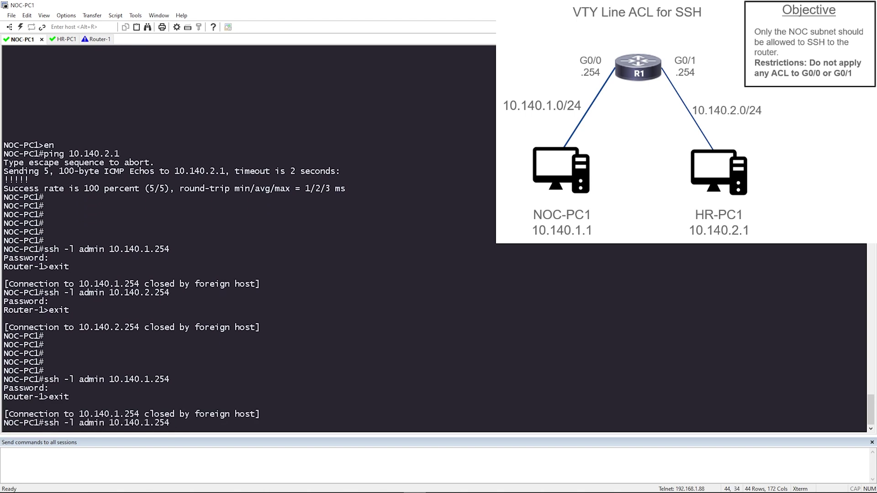
key(Left)
key(Left)
key(Left)
key(Left)
key(BackSpace)
text(2)
key(Return)
key(Return)
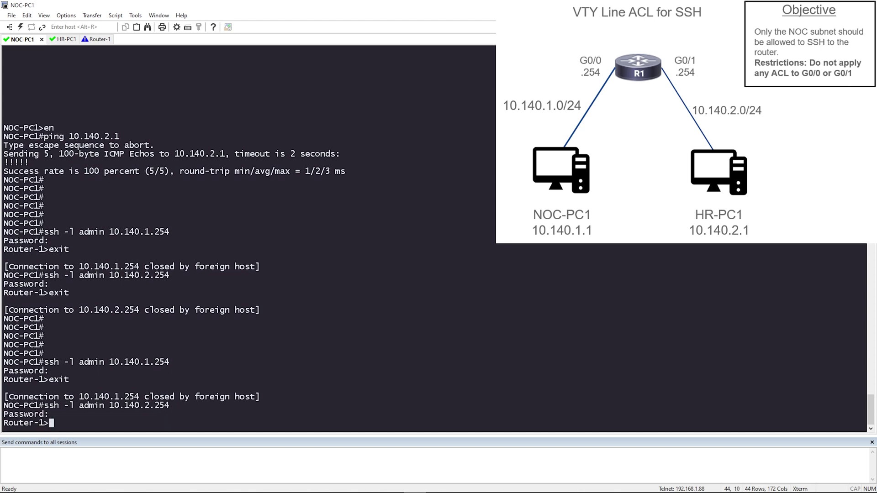
text(exit)
key(Return)
key(ctrl+Tab)
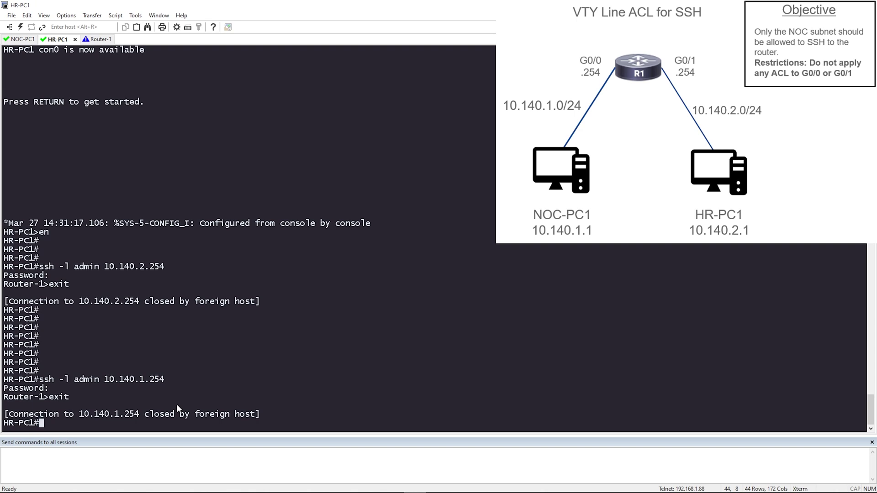
Attempt SSH as admin from HR-PC1 to 10.140.1.254 and 10.140.2.254, both refused
text(ssh -l admin 10.140.1.254)
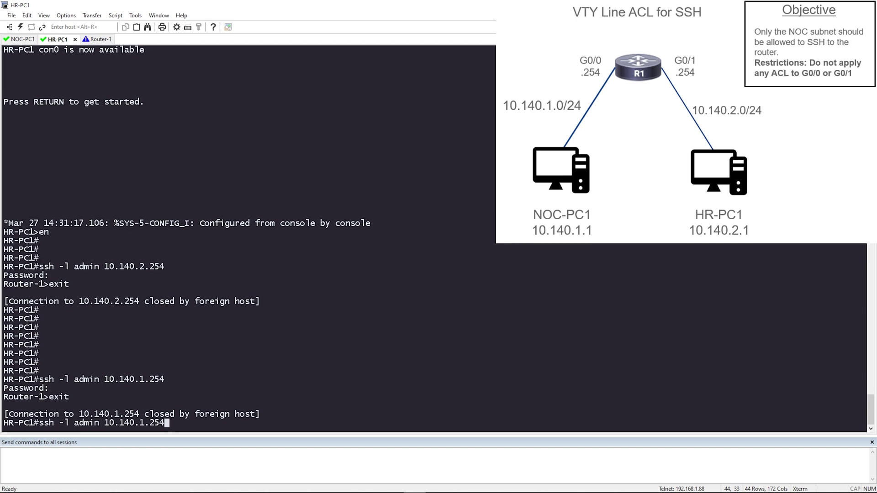
key(Return)
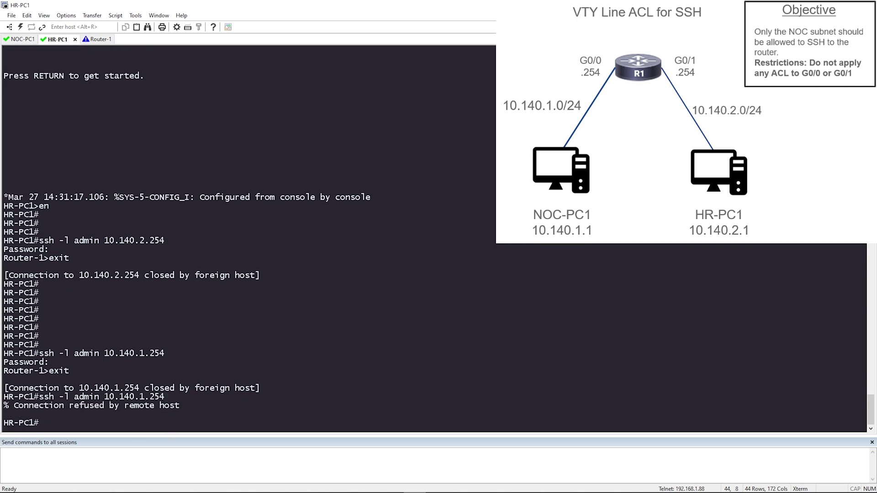
key(Up)
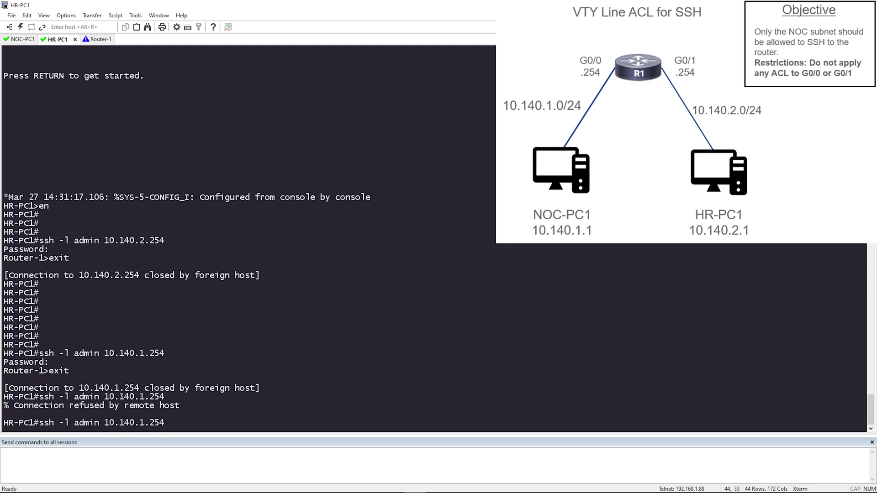
key(Left)
key(Left)
key(Left)
key(BackSpace)
text(2)
key(Return)
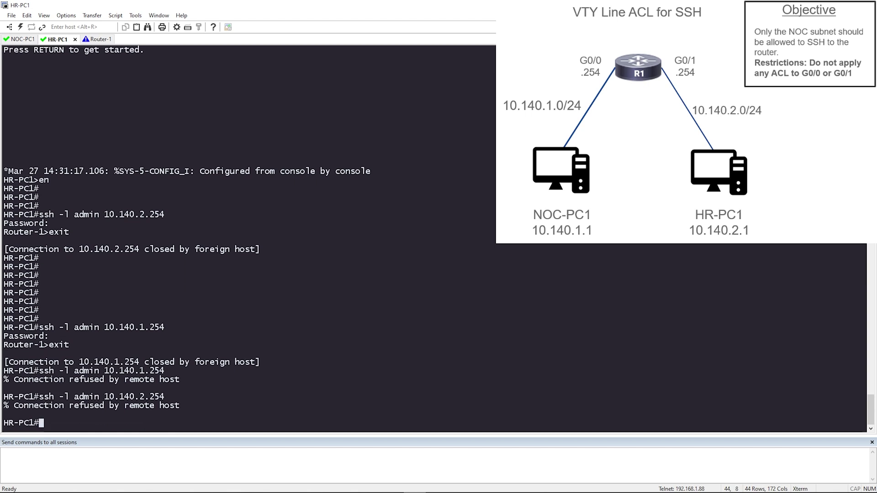
Ping the router from HR-PC1 at 10.140.2.254
text(ping 10.140.2.254)
key(Return)
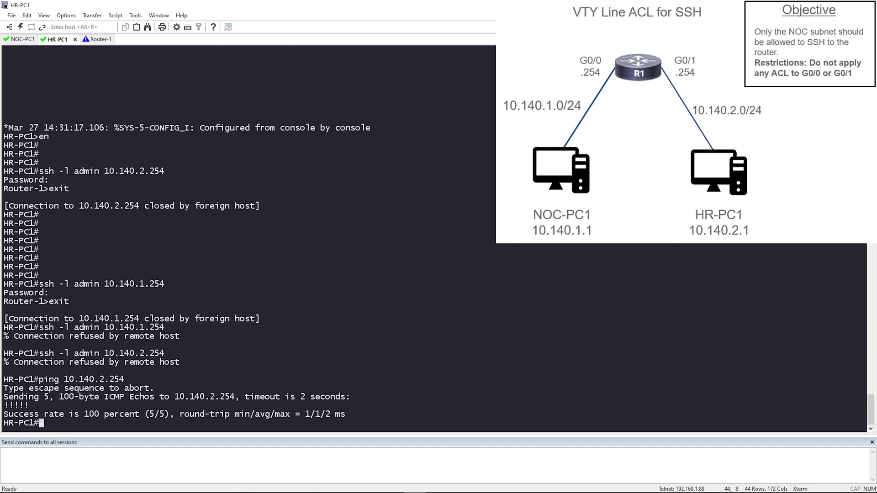
On Router-1, highlight the deny tcp any any log entry and both %SEC-6-IPACCESSLOGP denial messages
click(98, 39)
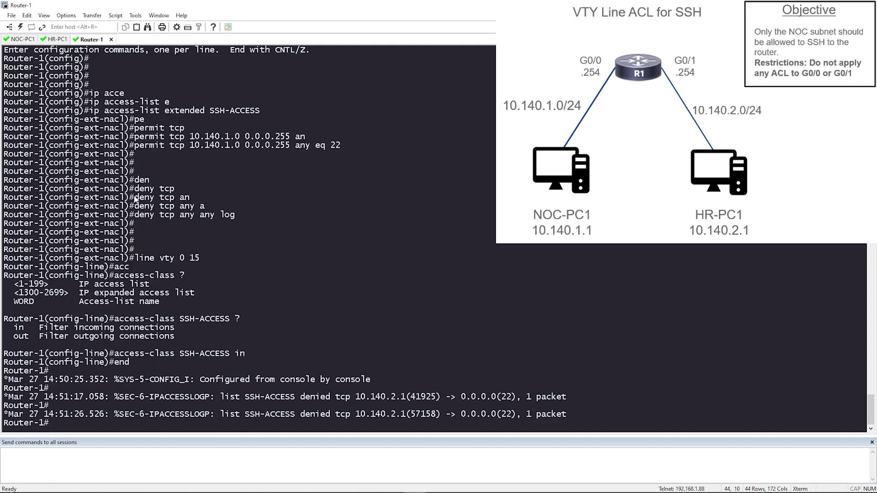
drag(135, 215, 237, 214)
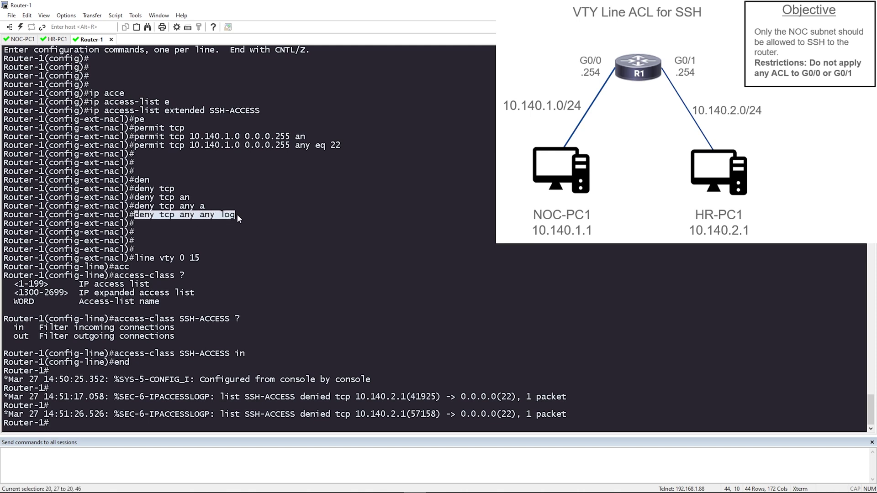
click(161, 405)
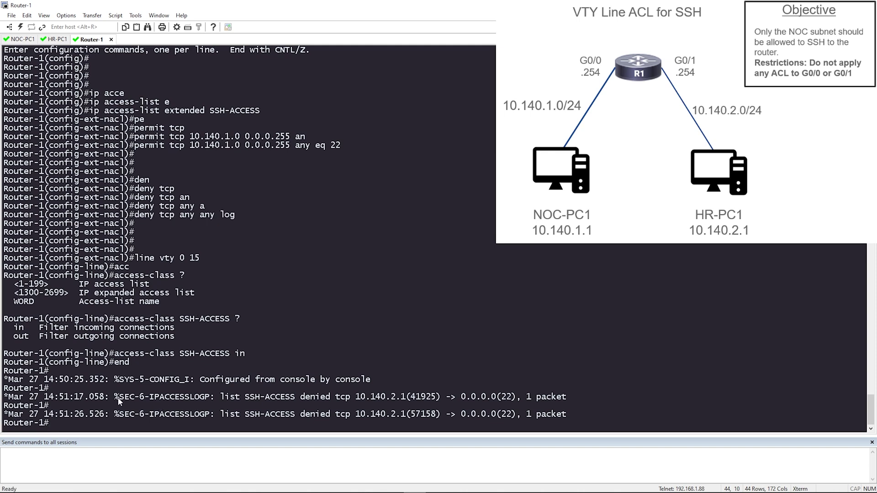
drag(250, 396, 406, 399)
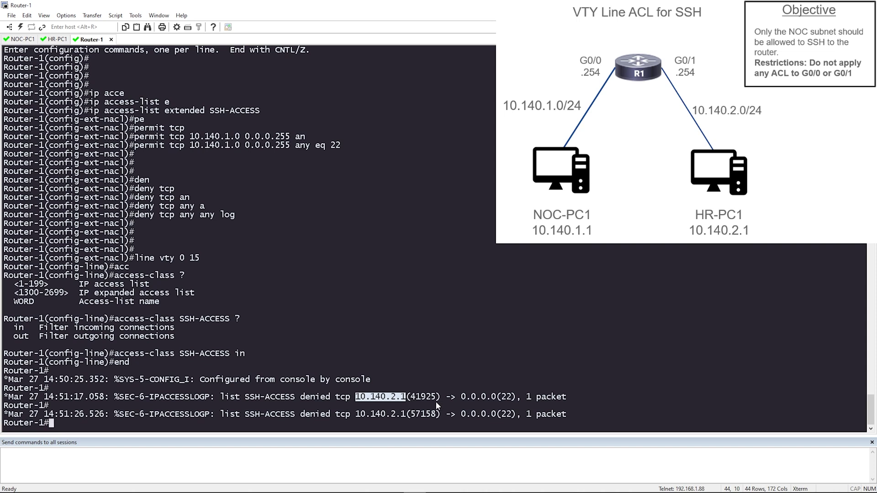
drag(221, 414, 483, 424)
click(483, 415)
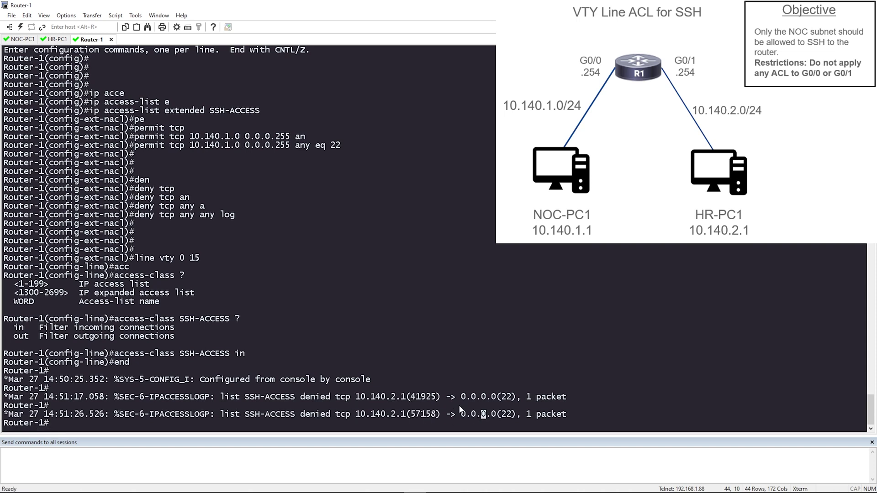
key(Return)
key(Return)
key(Return)
key(Return)
text(sho access-)
Run show access-lists and highlight 4 matches on the permit entry, 2 on deny
key(Return)
key(Up)
text(l)
key(Return)
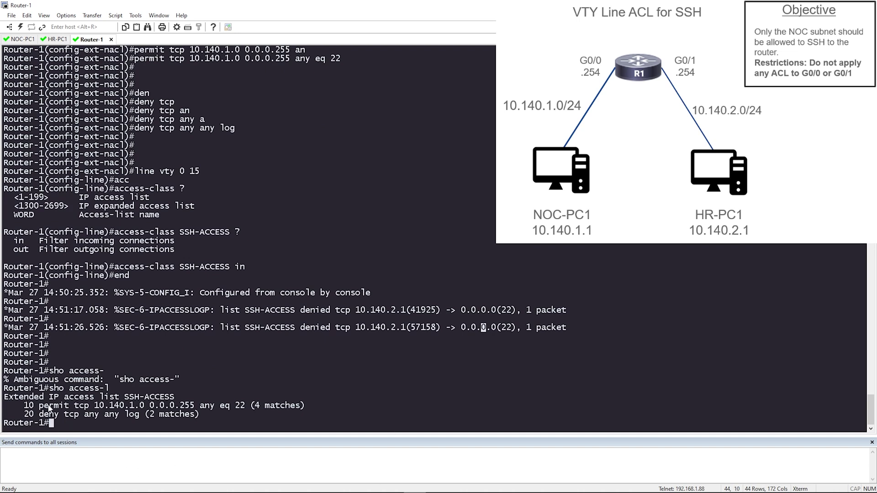
drag(46, 407, 195, 405)
drag(253, 409, 303, 406)
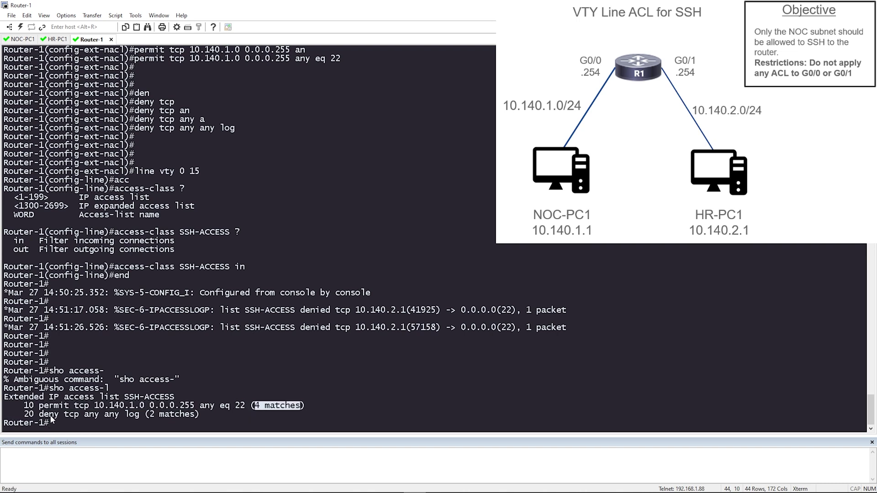
drag(45, 414, 195, 414)
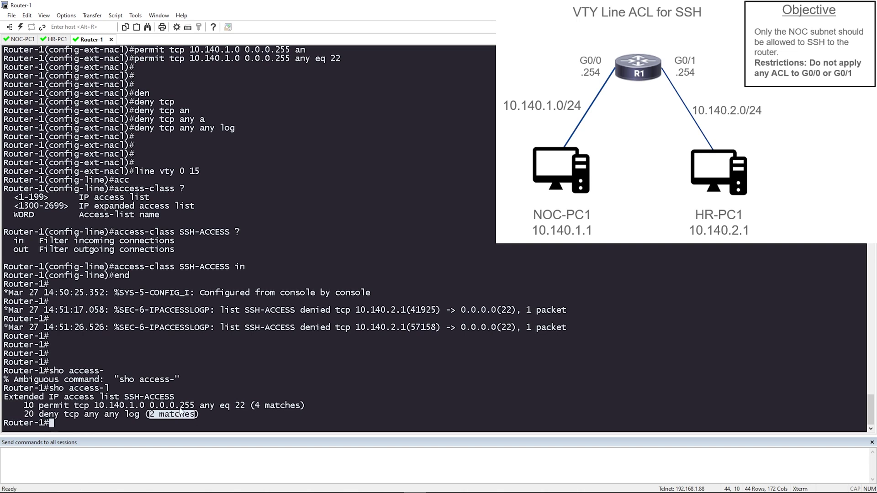
click(217, 404)
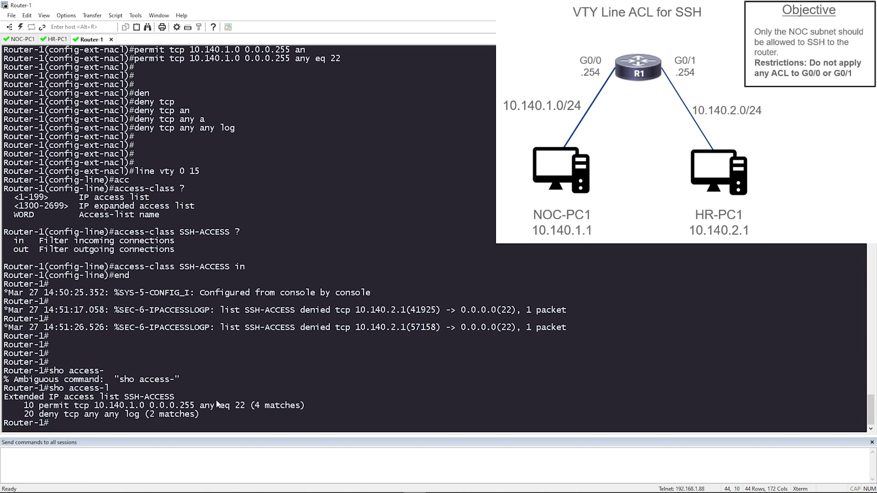
double_click(259, 406)
drag(272, 408, 303, 408)
Run 'clear access-list counters' on Router-1, correcting a mistyped keyword along the way
click(268, 388)
text(clear acc)
key(Tab)
text(ess-l)
key(Tab)
text(cpi)
key(Tab)
key(BackSpace)
key(BackSpace)
key(BackSpace)
text(cou)
key(Tab)
key(Return)
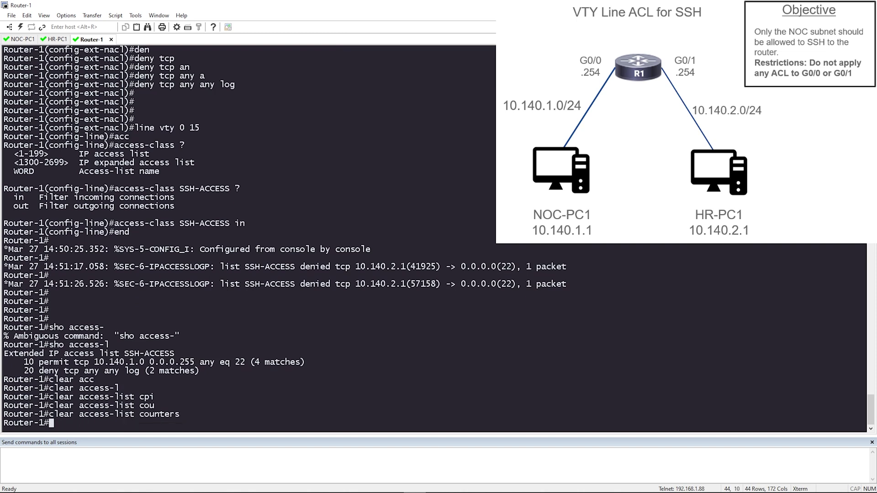
Recall the command with '?' to list its access-list options, then clear the line for a fresh prompt
key(Up)
text(?)
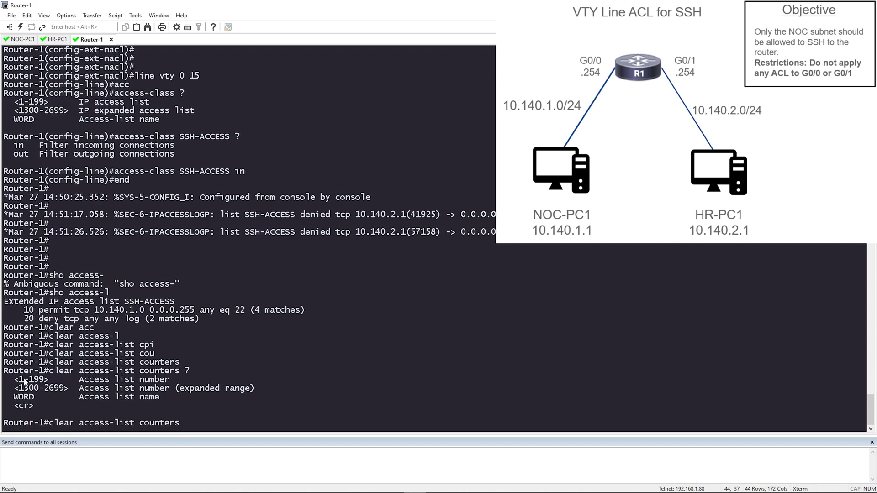
drag(26, 380, 34, 380)
click(203, 402)
key(ctrl+u)
key(Return)
key(Return)
key(Return)
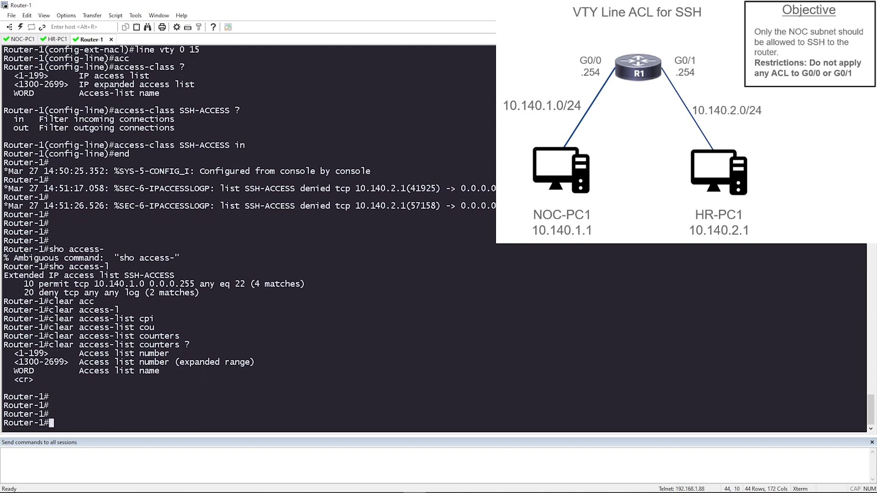